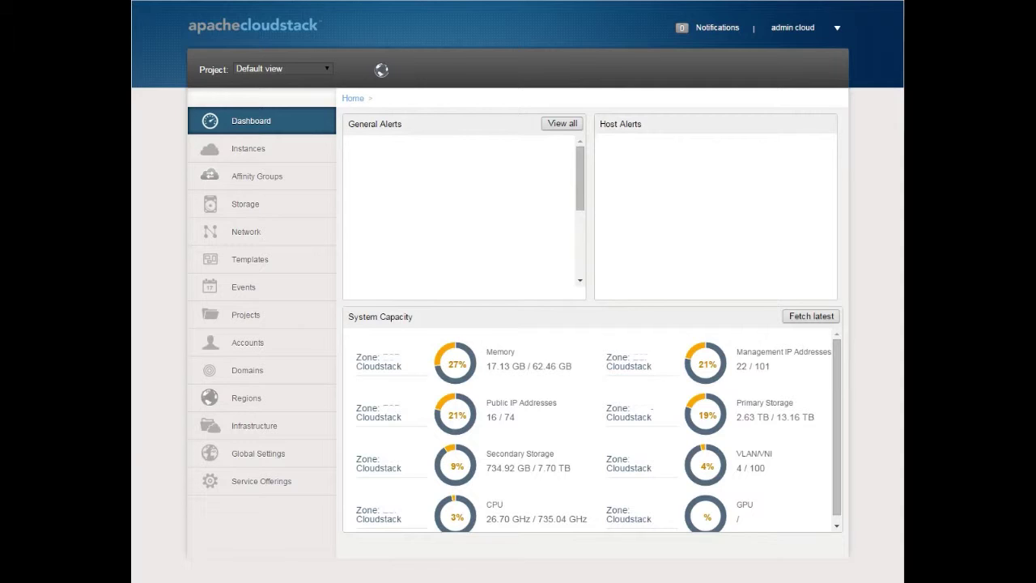
Switch from the dashboard to the Domains page to show the ROOT domain's details
{"action": "left_click", "coordinate": [241, 371]}
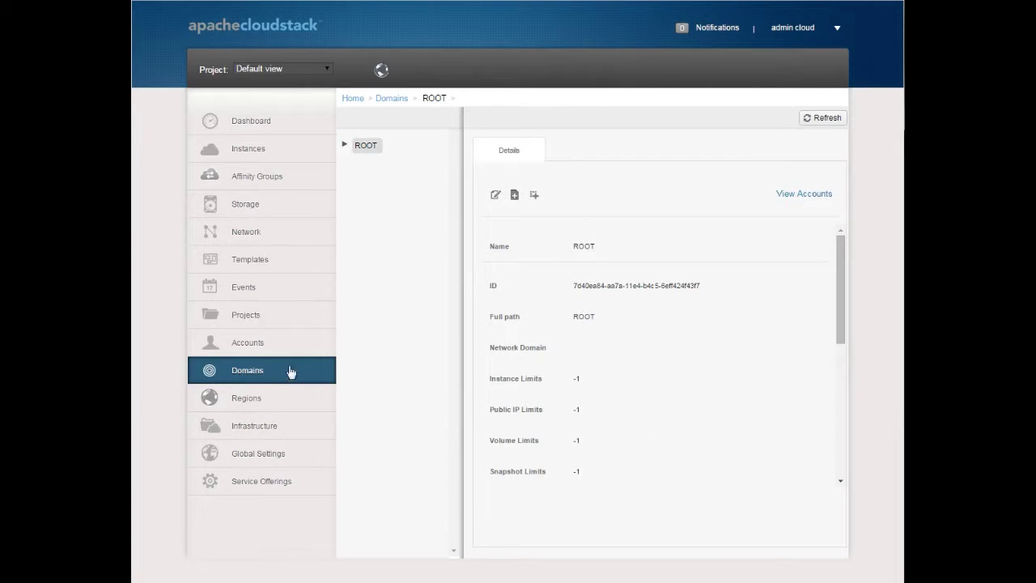
Expand ROOT and Asiakkaat, select Asiakkaat, and begin adding a subdomain under it
{"action": "left_click", "coordinate": [345, 146]}
{"action": "left_click", "coordinate": [359, 219]}
{"action": "left_click", "coordinate": [385, 219]}
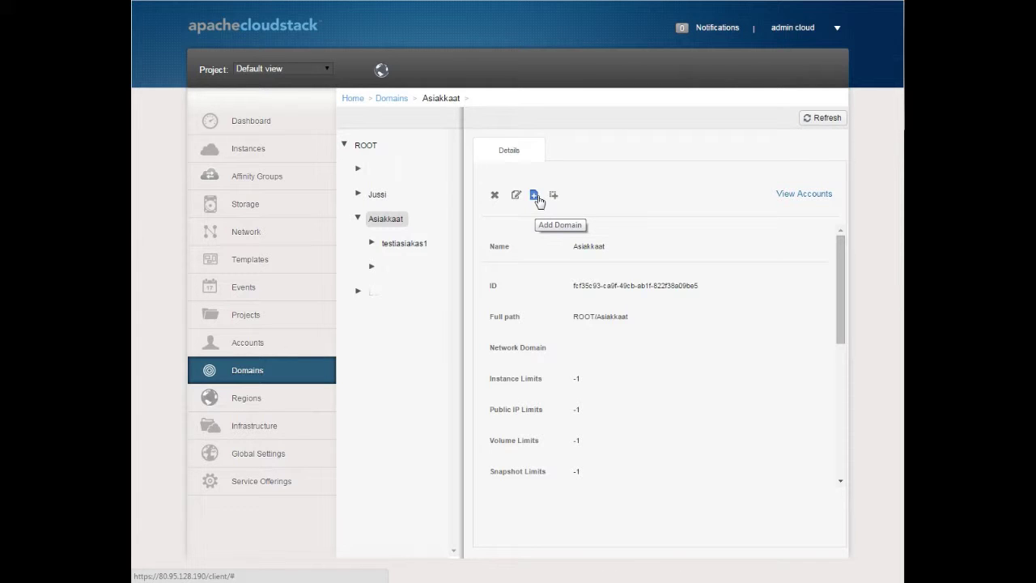
{"action": "left_click", "coordinate": [535, 195]}
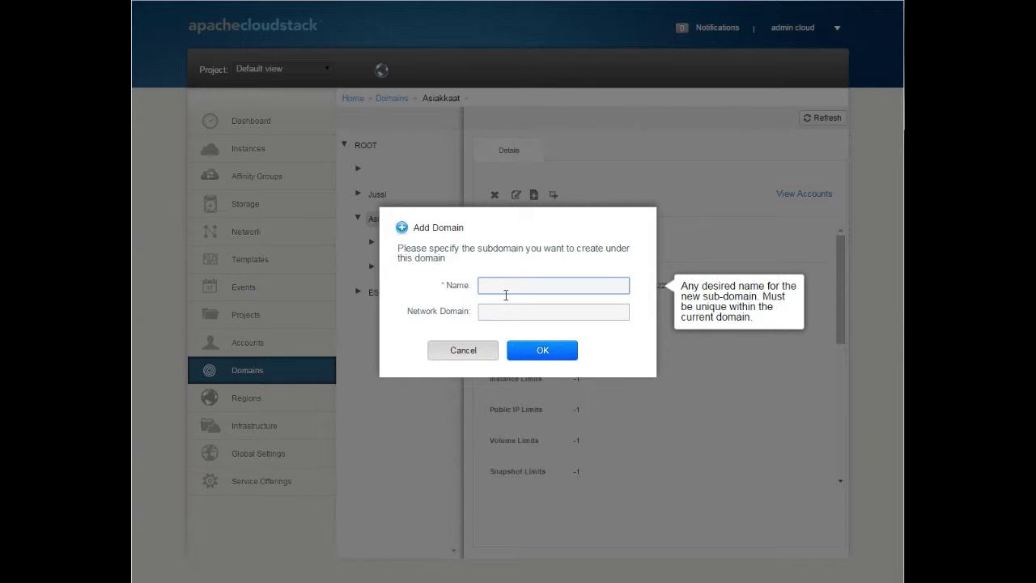
Create the subdomain 'Demo' with network domain demo.lan under Asiakkaat
{"action": "type", "text": "Demo"}
{"action": "key", "text": "Tab"}
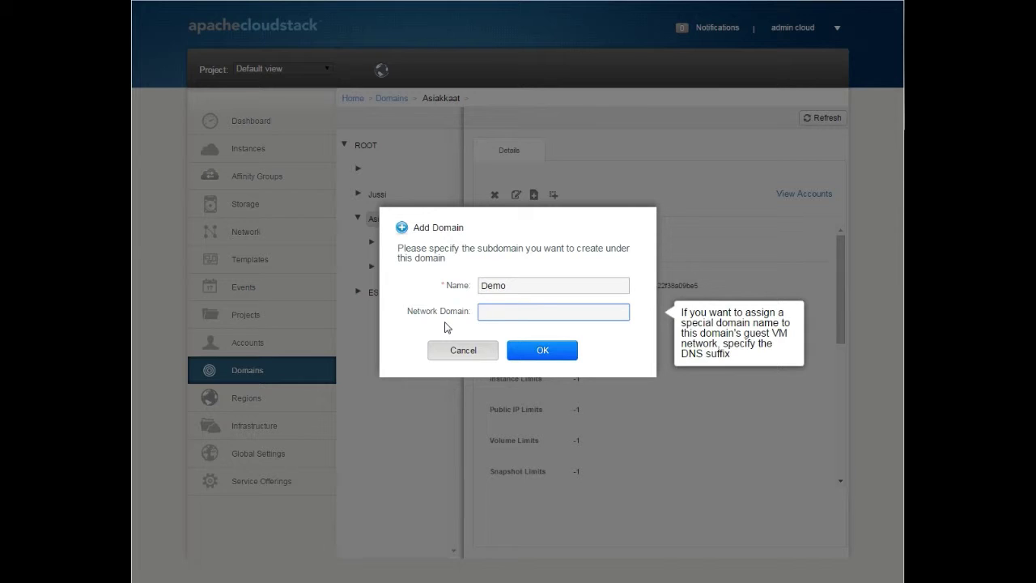
{"action": "type", "text": "demo.lan"}
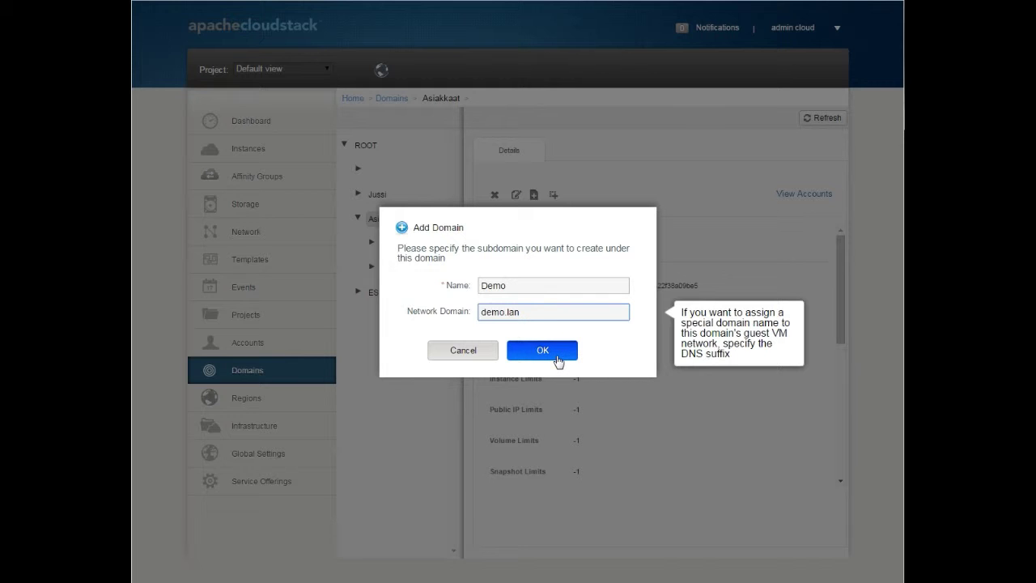
{"action": "left_click", "coordinate": [558, 360]}
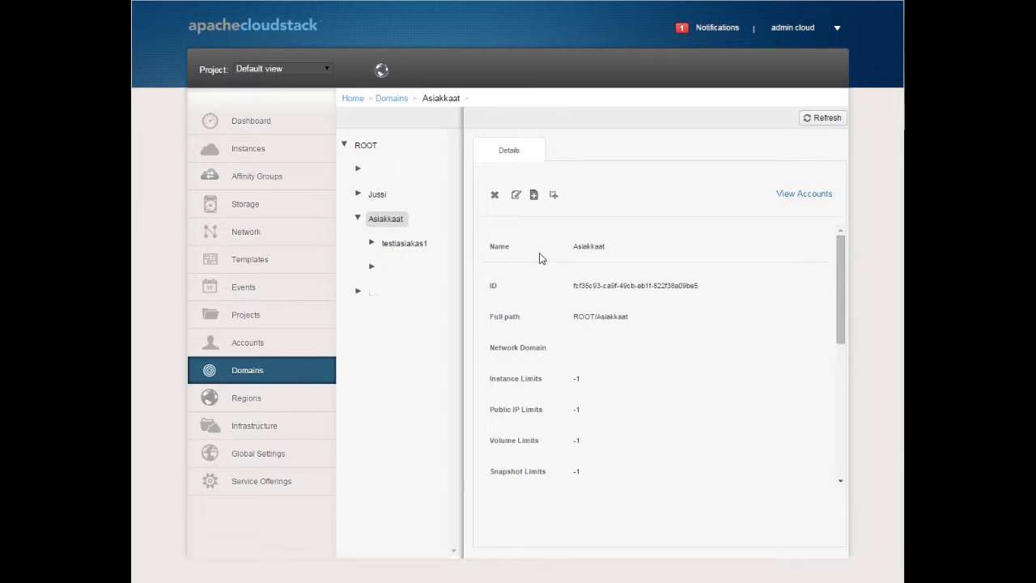
Refresh the domain tree, select the new Demo subdomain under Asiakkaat, and list its accounts
{"action": "left_click", "coordinate": [253, 378]}
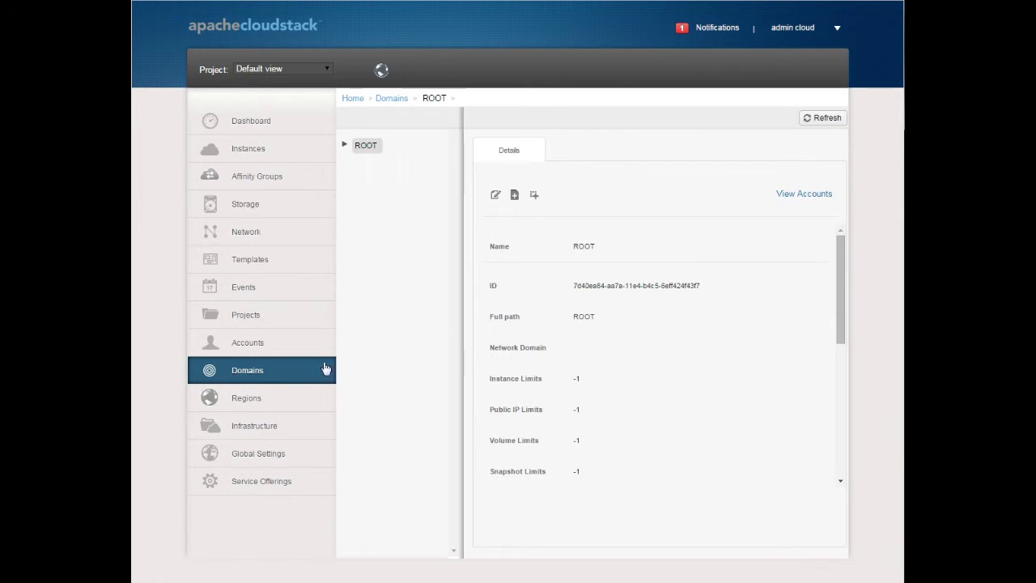
{"action": "left_click", "coordinate": [345, 145]}
{"action": "left_click", "coordinate": [358, 218]}
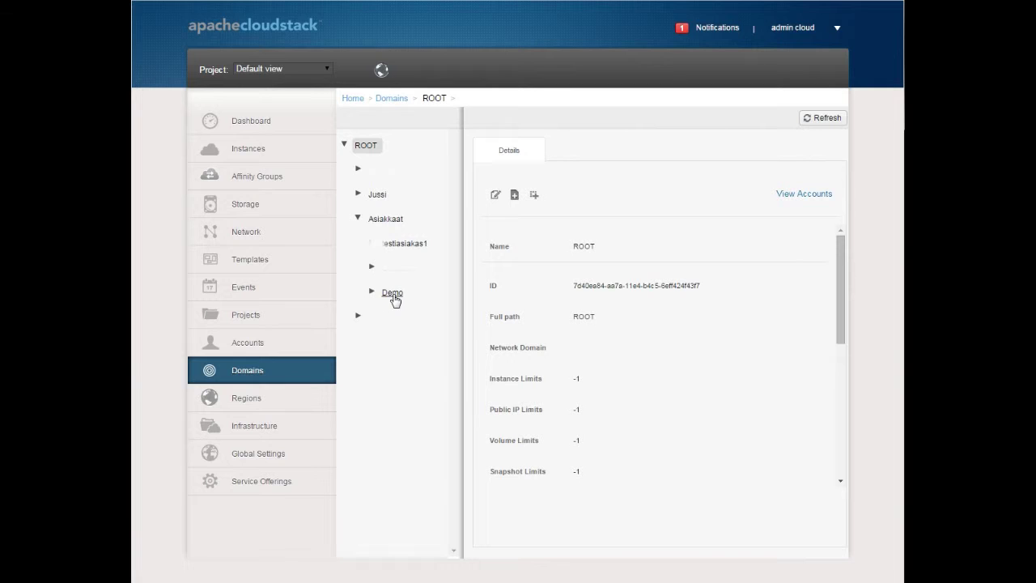
{"action": "left_click", "coordinate": [393, 293]}
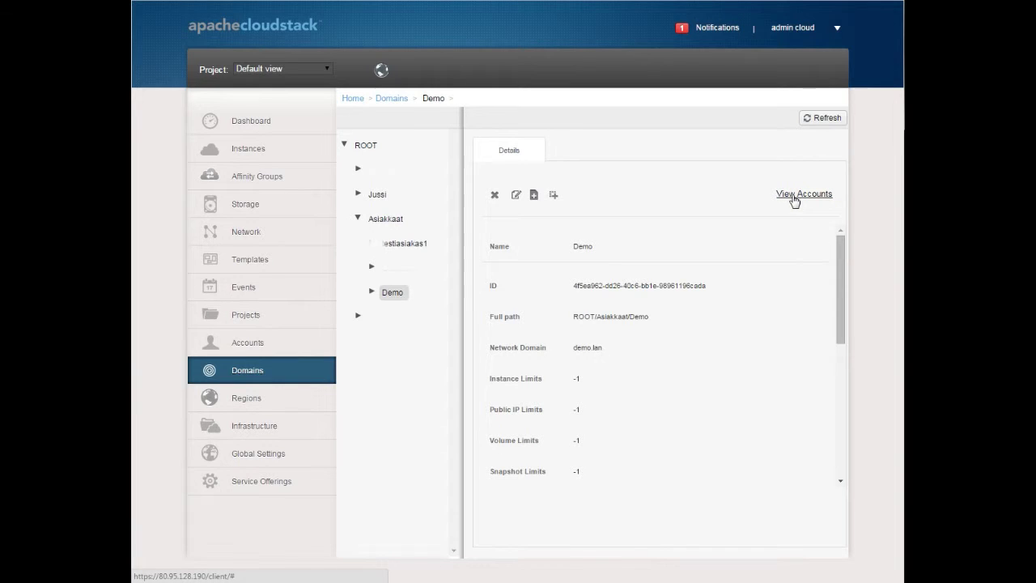
{"action": "left_click", "coordinate": [794, 198]}
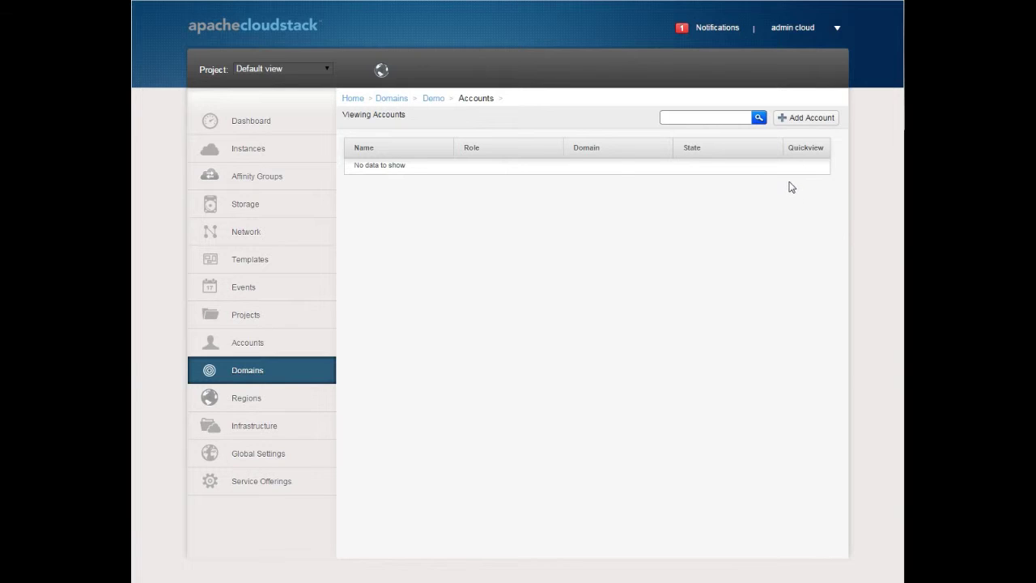
Start a new account from the Demo accounts list and review the Type dropdown options
{"action": "left_click", "coordinate": [807, 118]}
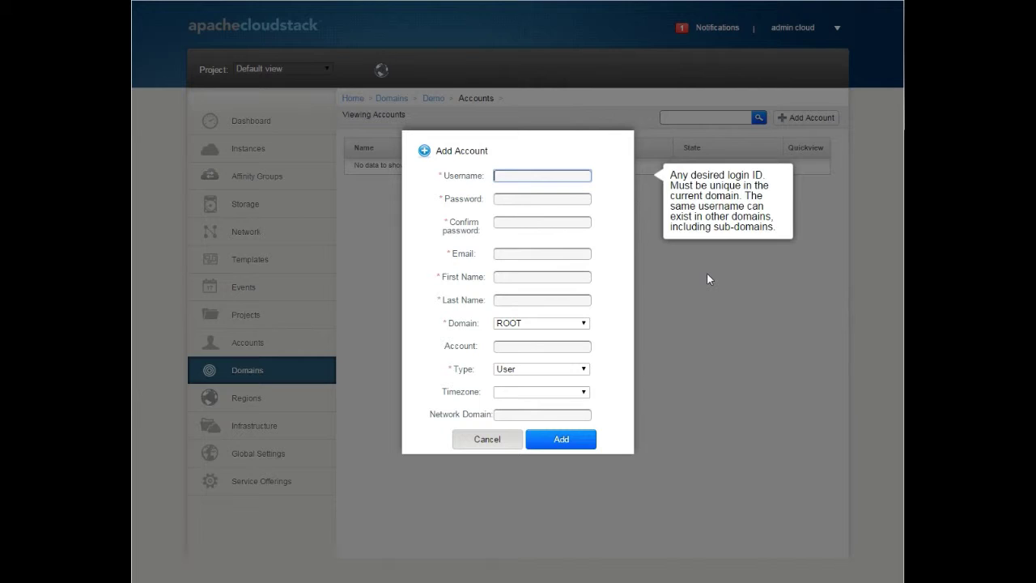
{"action": "left_click", "coordinate": [583, 369]}
Enter username demo, then the account password and its confirmation
{"action": "left_click", "coordinate": [584, 373]}
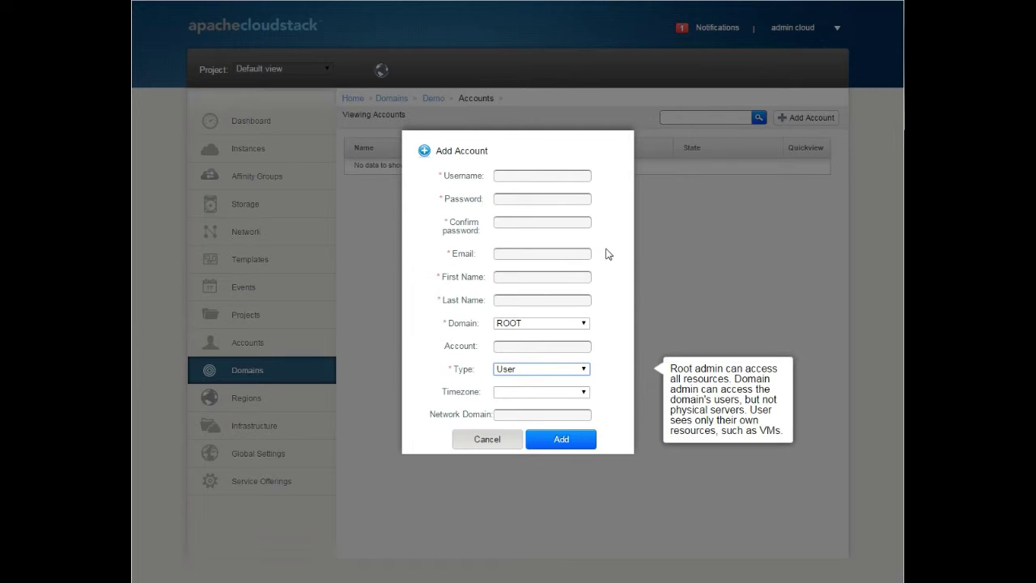
{"action": "left_click", "coordinate": [574, 182]}
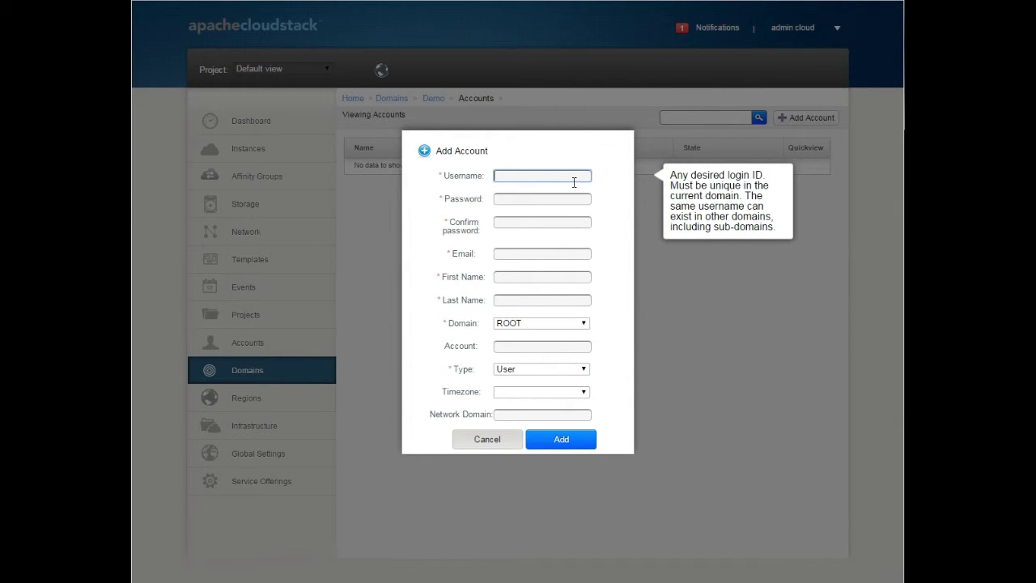
{"action": "type", "text": "demo"}
{"action": "key", "text": "Tab"}
{"action": "type", "text": "password"}
{"action": "key", "text": "Tab"}
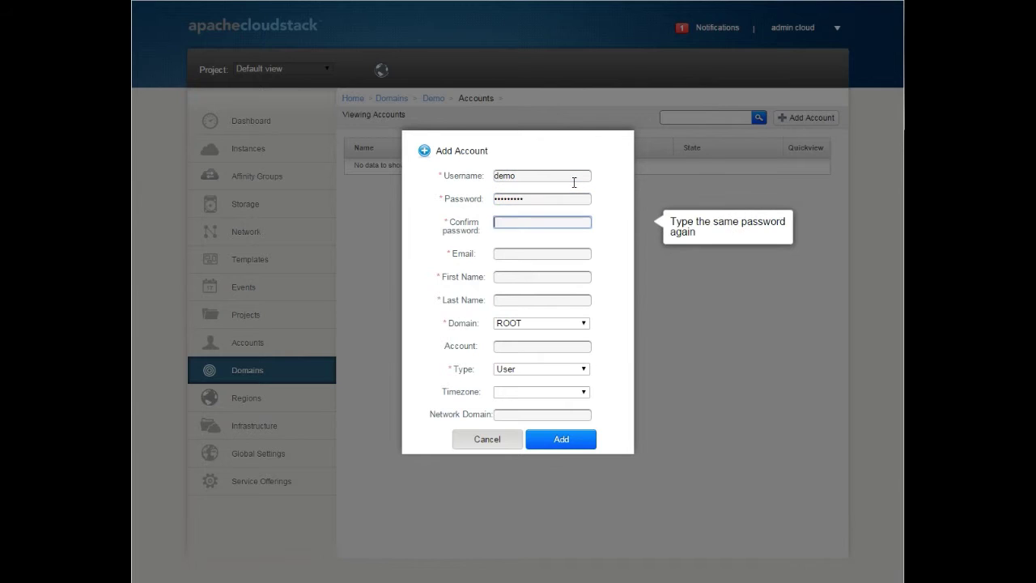
{"action": "type", "text": "password"}
Fill in the contact's e-mail address, first name and last name
{"action": "key", "text": "Tab"}
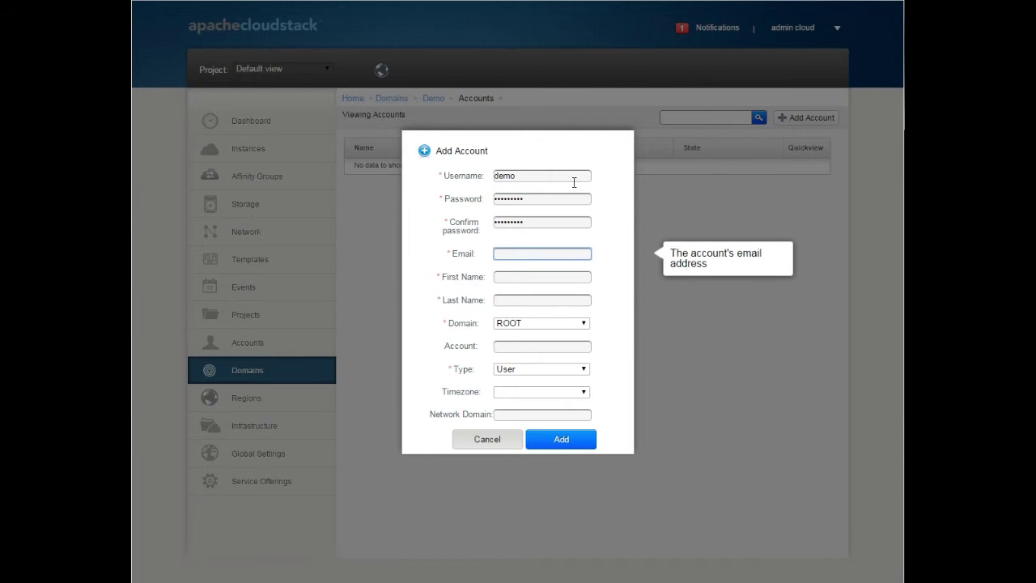
{"action": "key", "text": "Tab"}
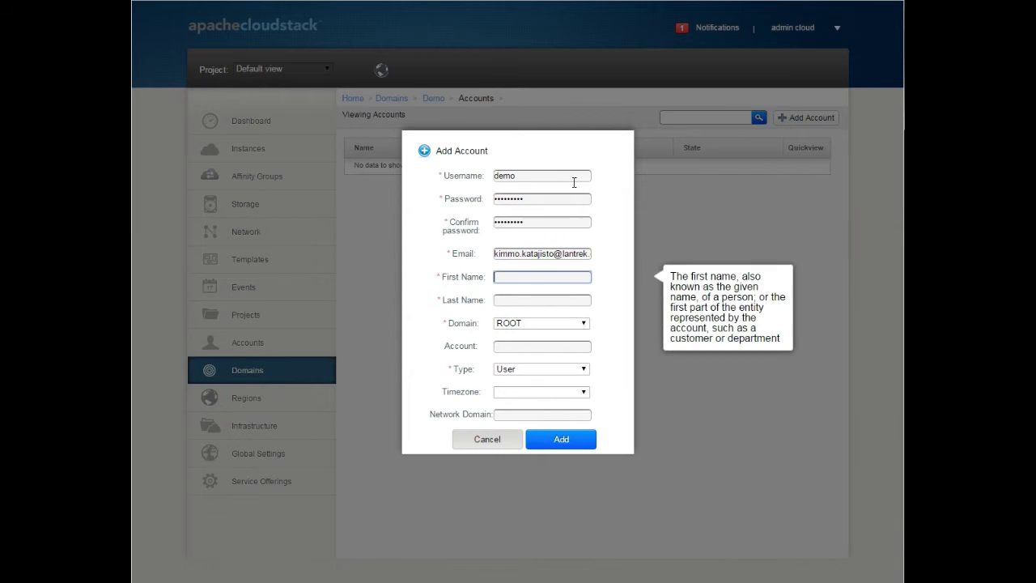
{"action": "key", "text": "Tab"}
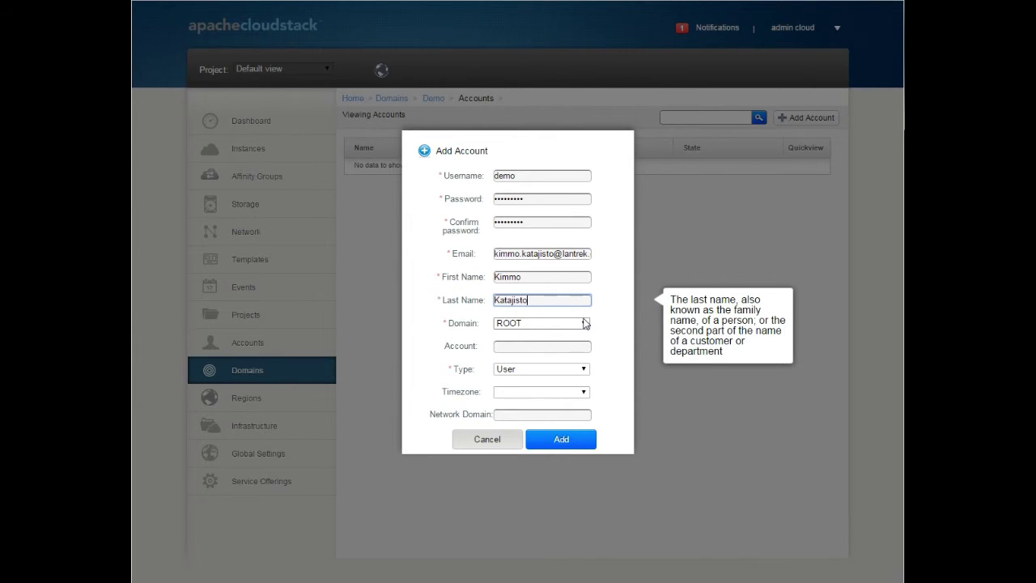
Place the account in domain ROOT/Asiakkaat/Demo, make it type Admin, and add it
{"action": "left_click", "coordinate": [584, 323]}
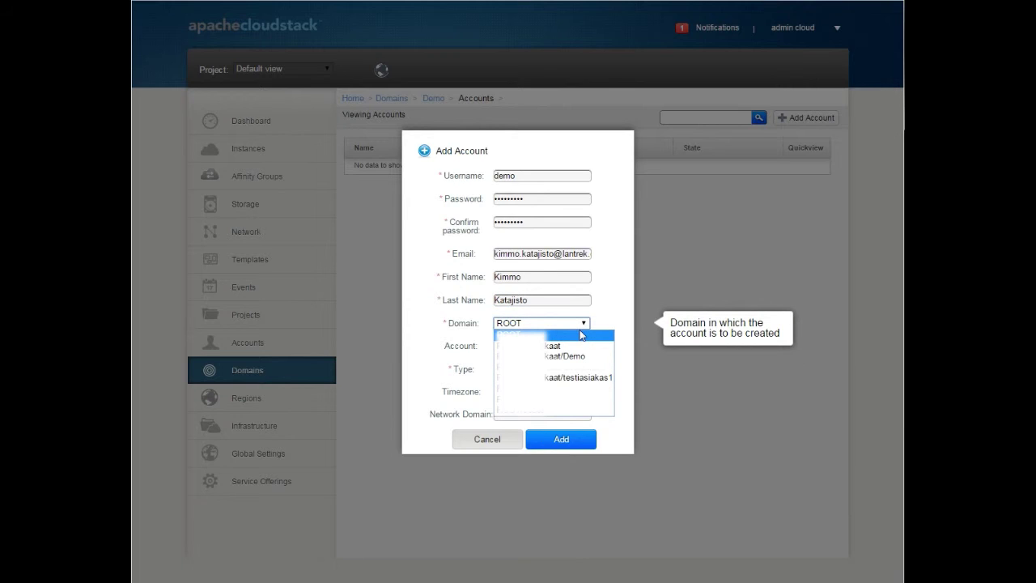
{"action": "left_click", "coordinate": [579, 356]}
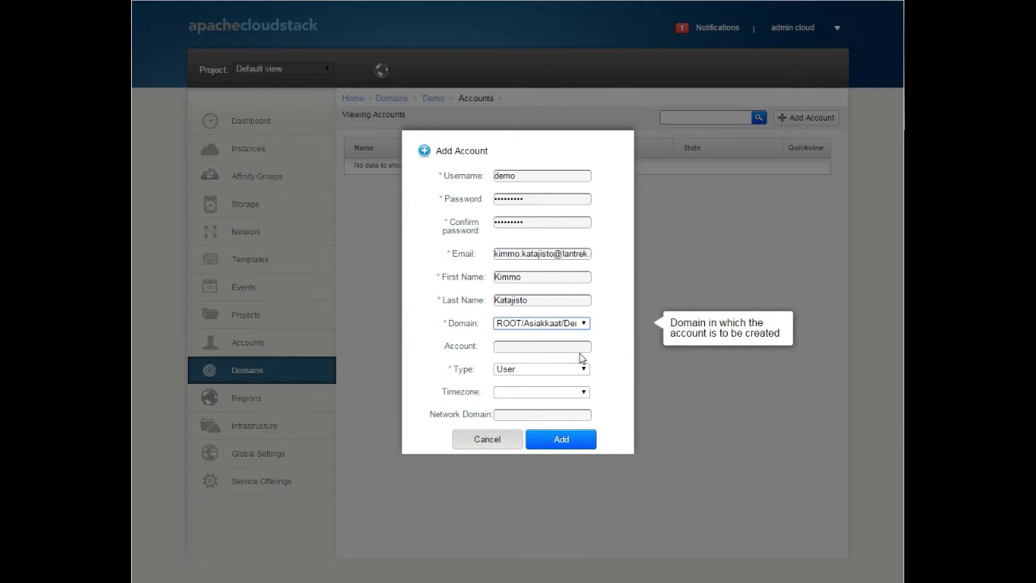
{"action": "left_click", "coordinate": [581, 348]}
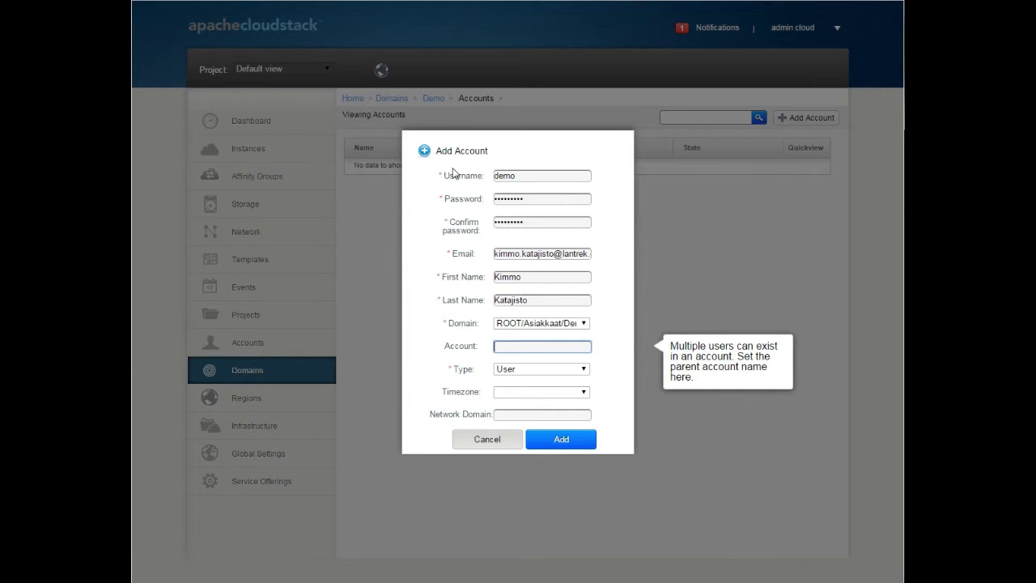
{"action": "left_click", "coordinate": [521, 370]}
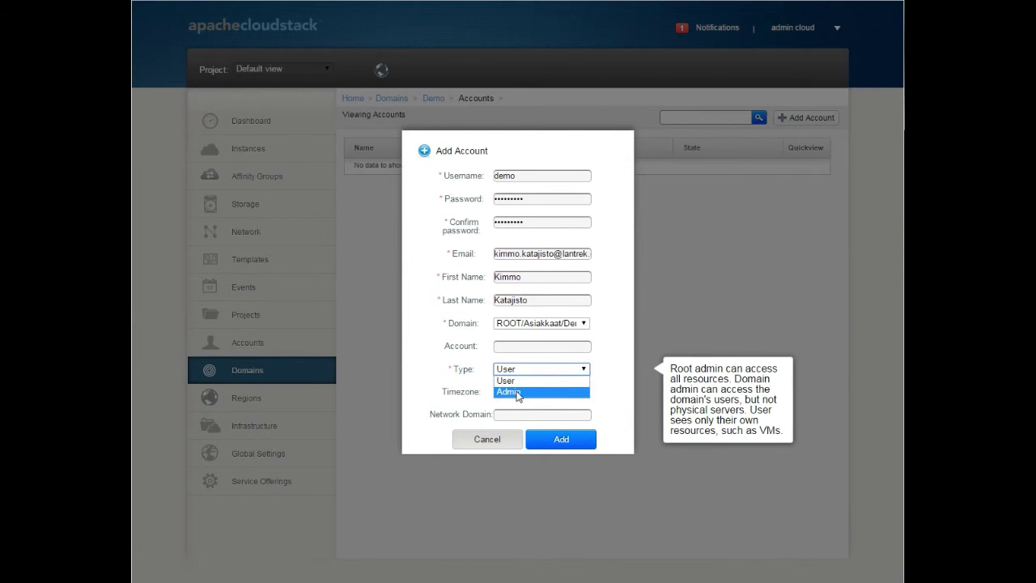
{"action": "left_click", "coordinate": [518, 393]}
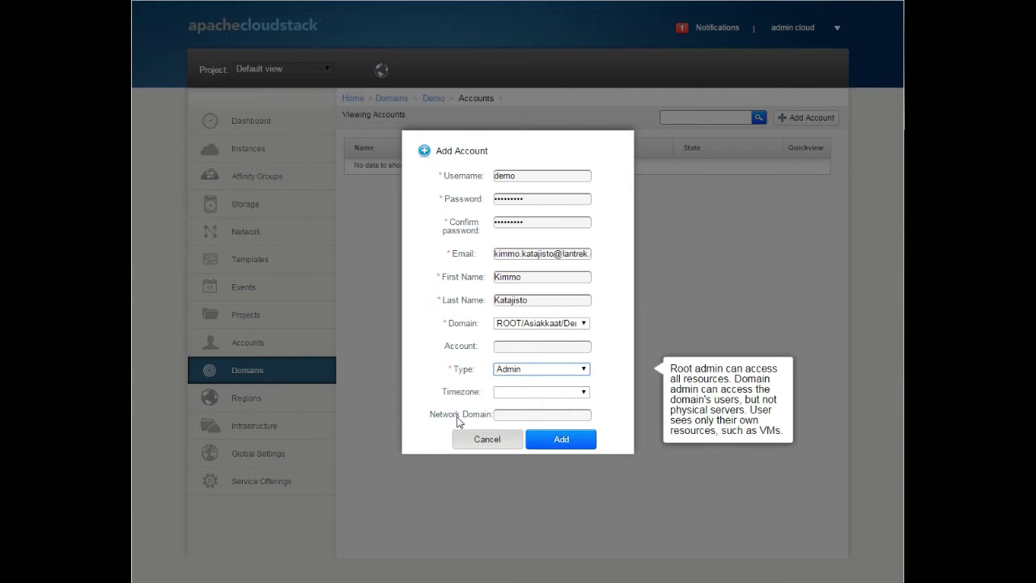
{"action": "left_click", "coordinate": [505, 416]}
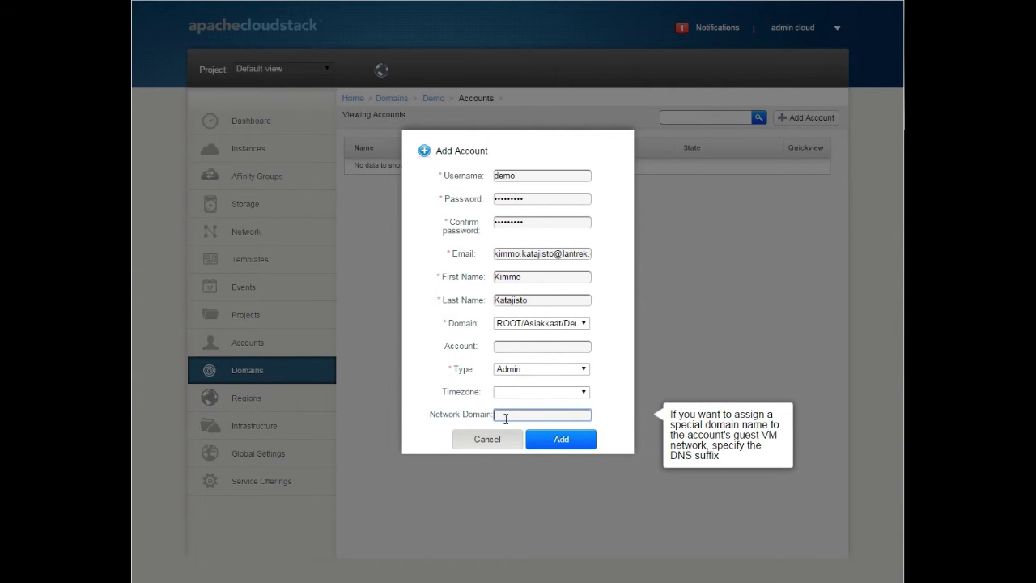
{"action": "left_click", "coordinate": [566, 441]}
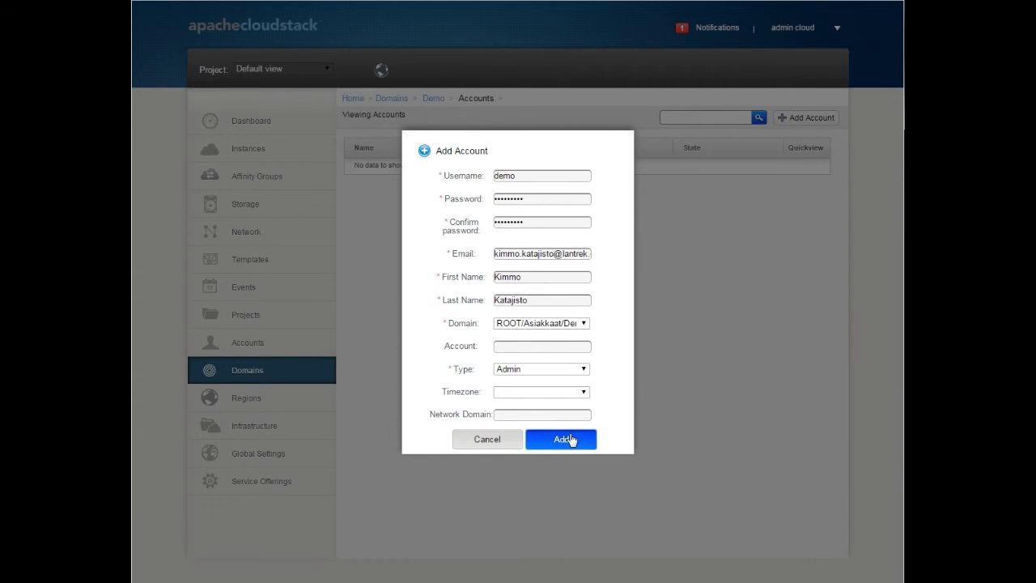
{"action": "left_click", "coordinate": [569, 437]}
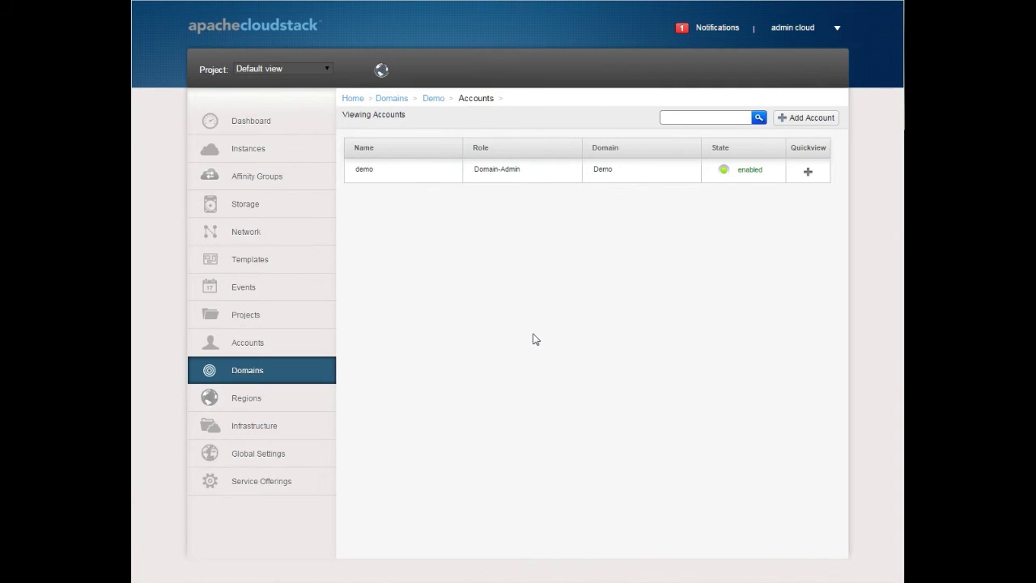
Open the demo account's details and scroll through its resource limits
{"action": "left_click", "coordinate": [364, 169]}
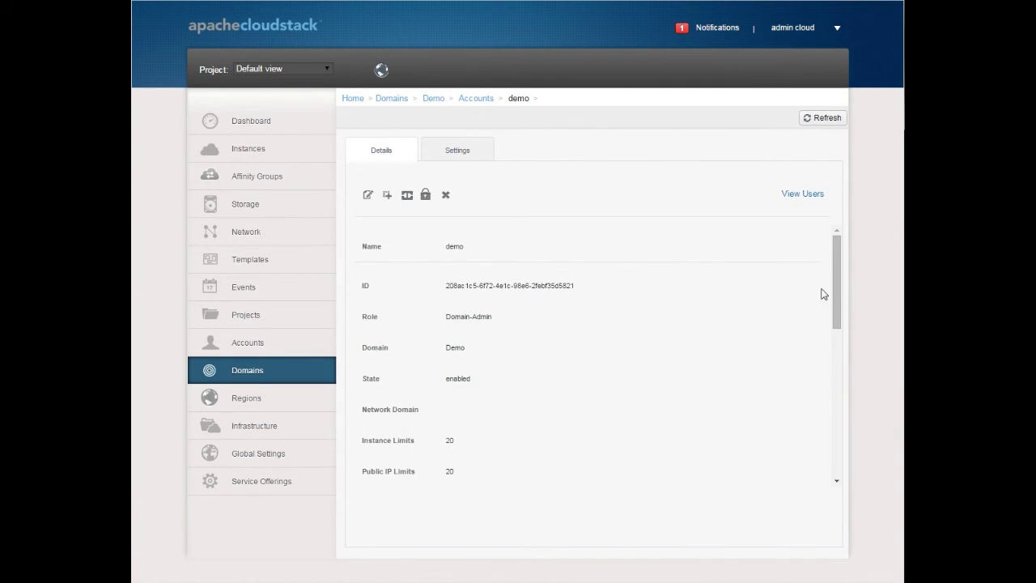
{"action": "left_click_drag", "start_coordinate": [837, 284], "coordinate": [835, 337]}
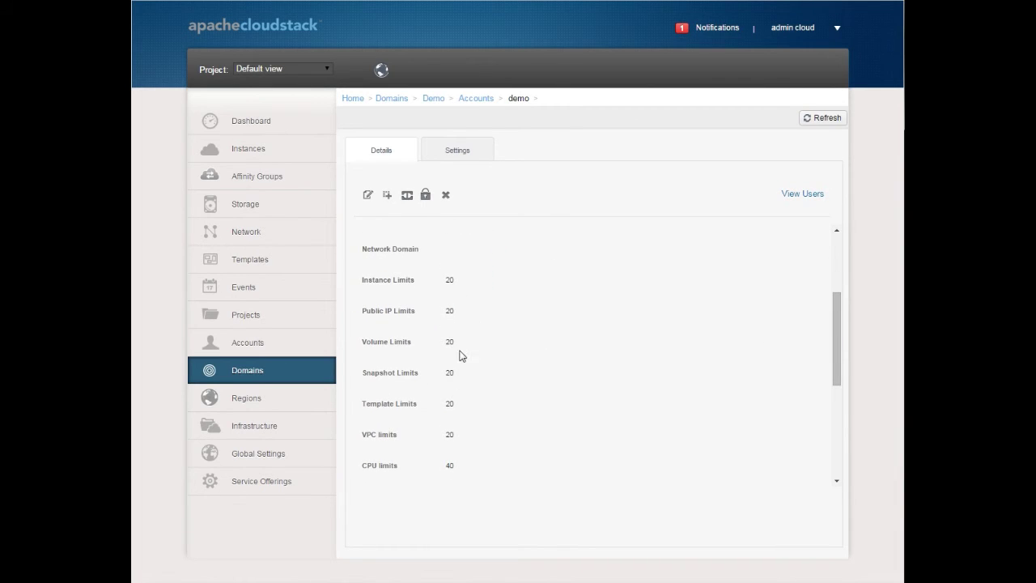
{"action": "left_click_drag", "start_coordinate": [834, 323], "coordinate": [837, 398]}
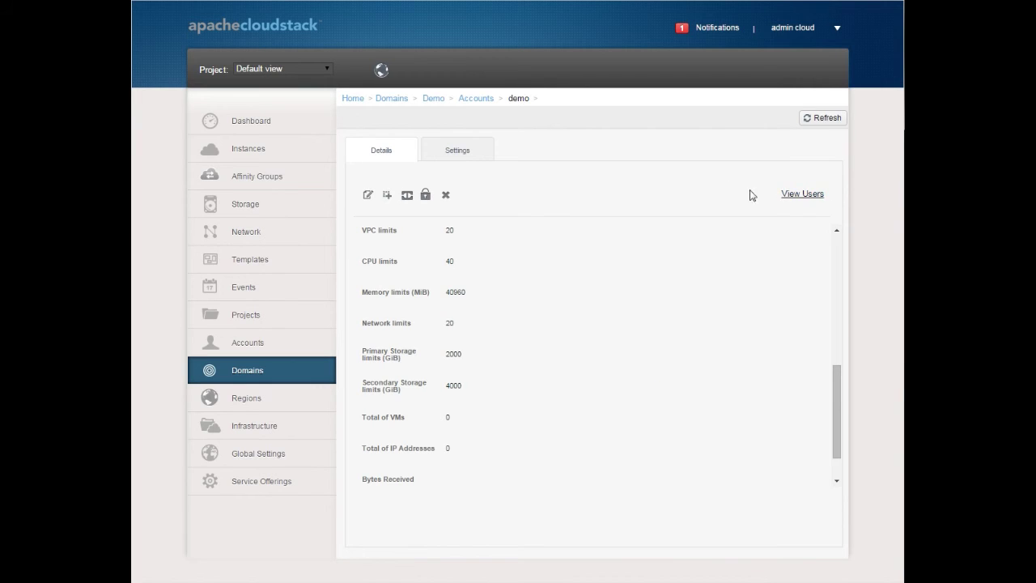
List the demo account's users and open the demo user's details panel
{"action": "left_click", "coordinate": [798, 195]}
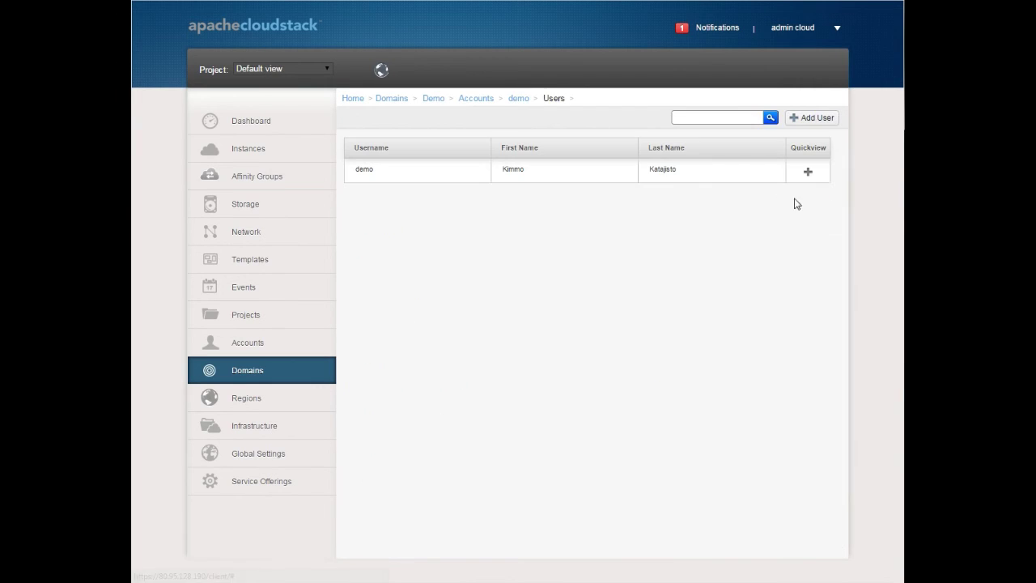
{"action": "left_click", "coordinate": [365, 171]}
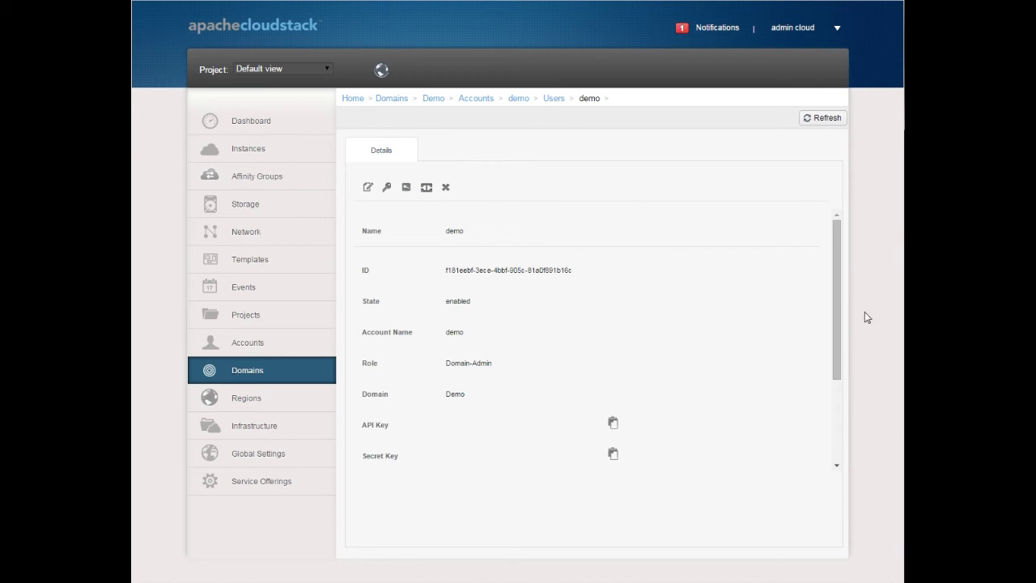
{"action": "scroll", "coordinate": [842, 294], "scroll_direction": "down", "scroll_amount": 1}
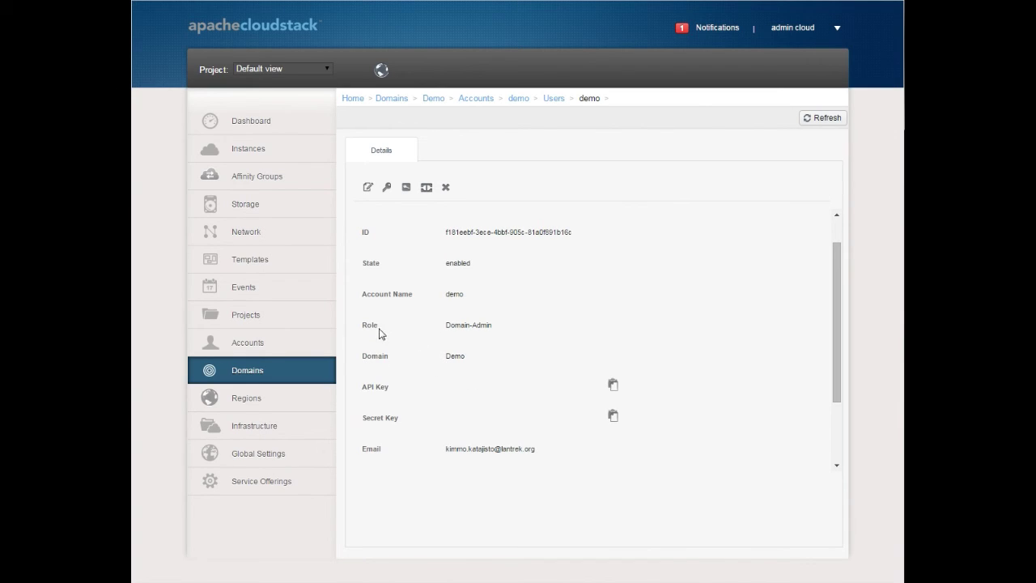
{"action": "left_click_drag", "start_coordinate": [833, 319], "coordinate": [834, 380]}
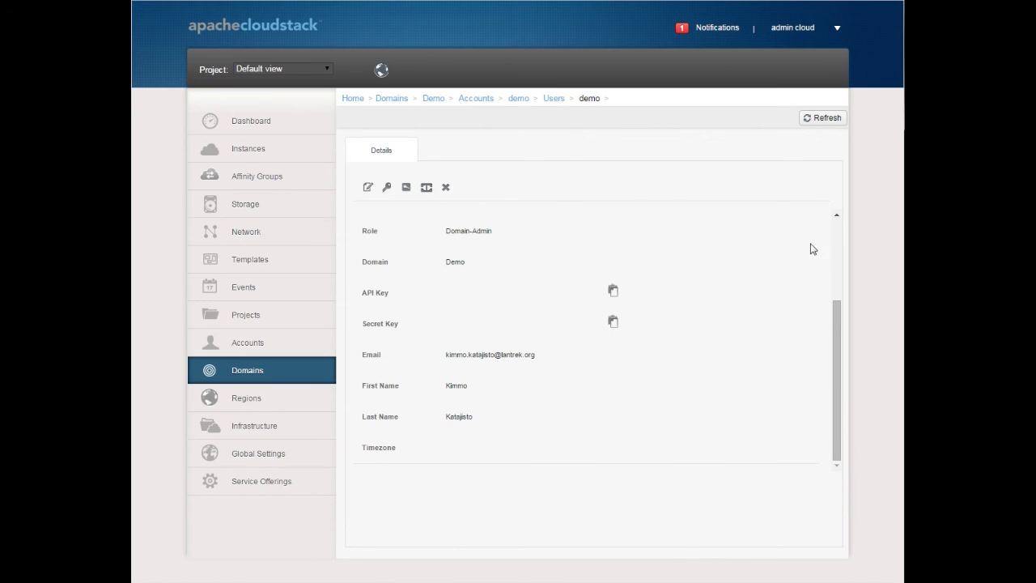
{"action": "left_click", "coordinate": [833, 235]}
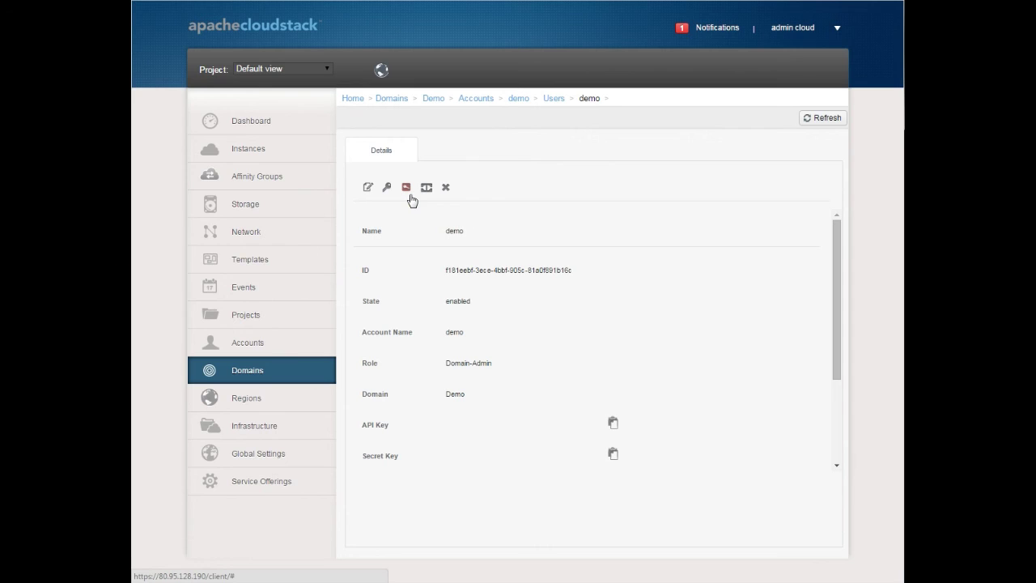